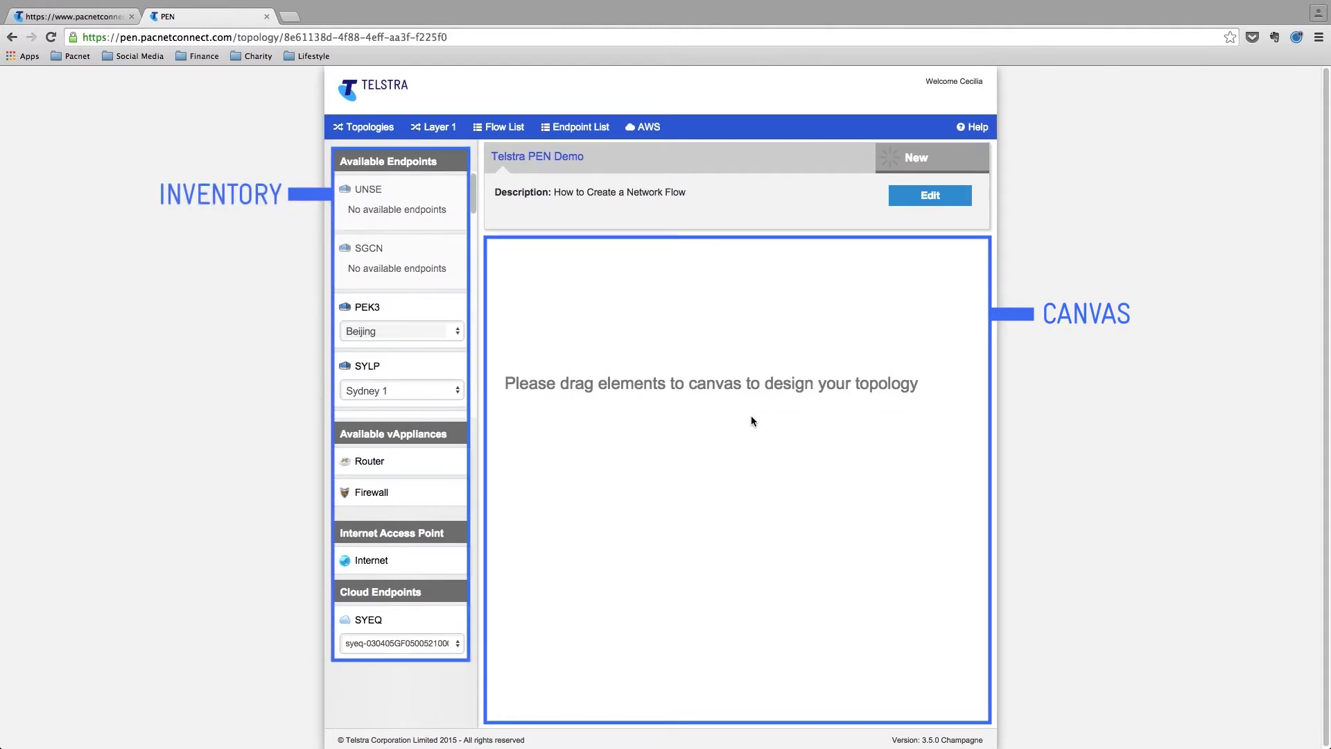
# Scroll the Available Endpoints list down until SGPL (Singapore 1) and HKAT (Hong Kong 2) show
pyautogui.scroll(-2, 458, 369)
pyautogui.scroll(-3, 457, 370)
pyautogui.scroll(-2, 458, 370)
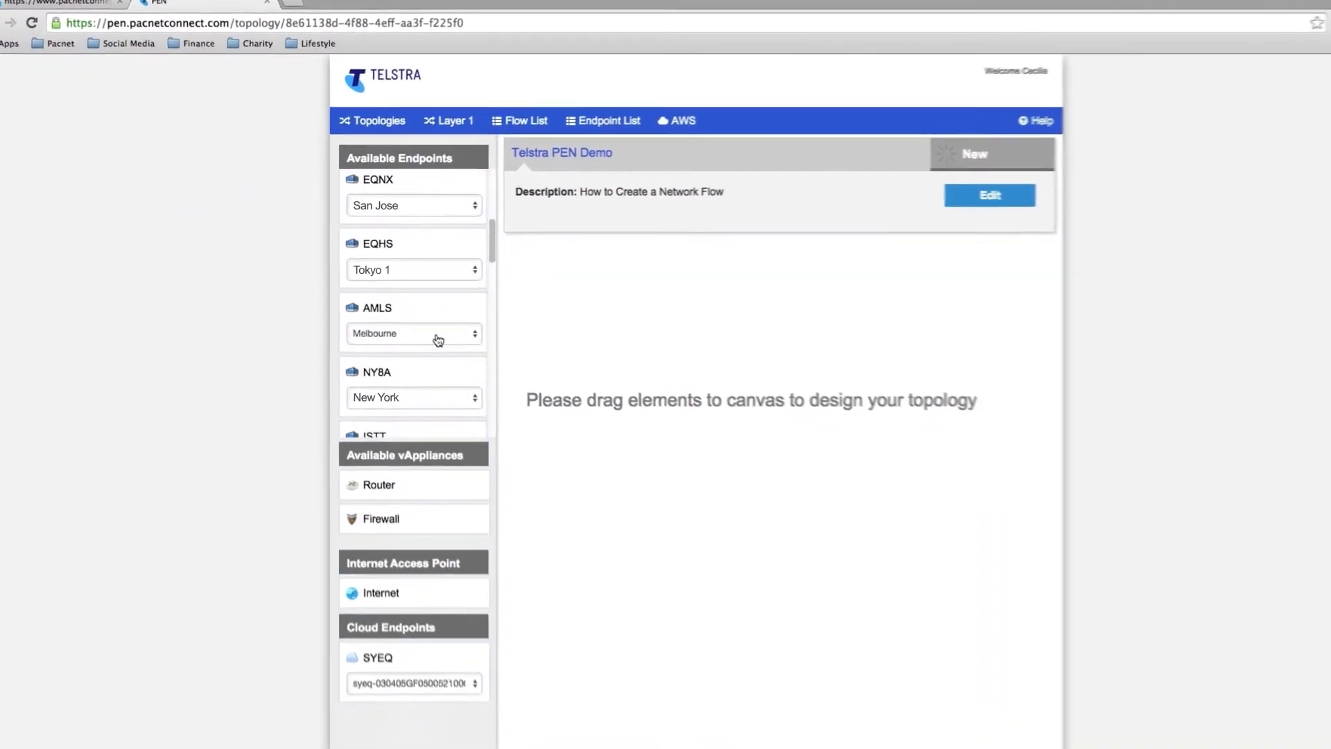
pyautogui.scroll(-1, 458, 370)
pyautogui.scroll(-3, 464, 362)
pyautogui.scroll(-2, 493, 386)
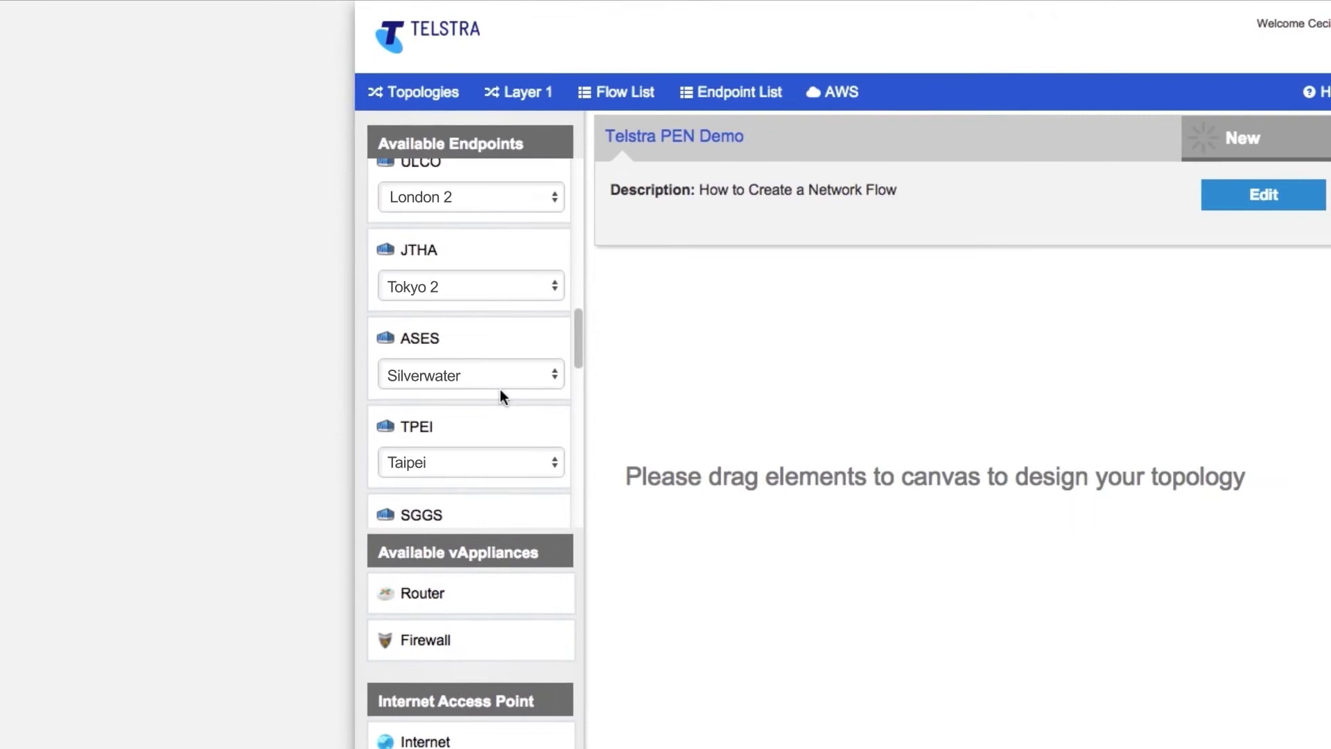
pyautogui.scroll(-1, 500, 389)
pyautogui.scroll(-1, 501, 389)
pyautogui.scroll(-1, 500, 389)
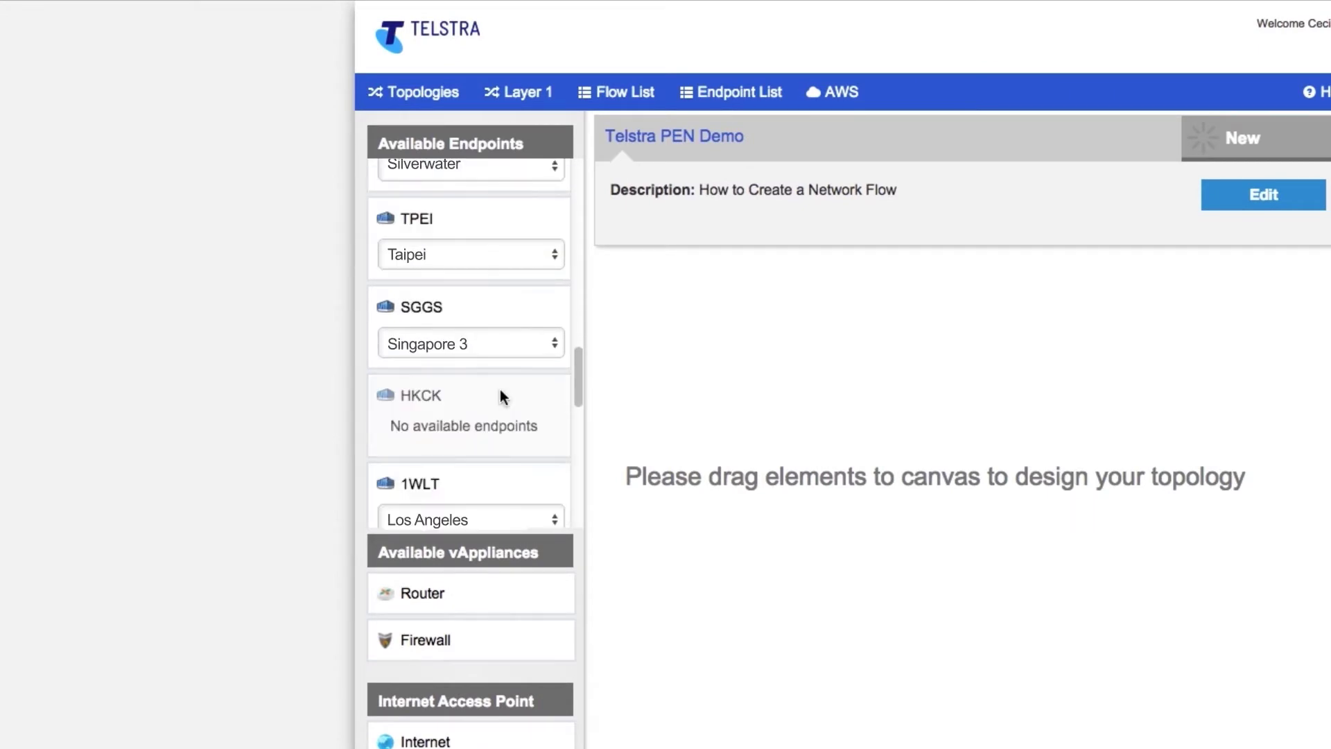
pyautogui.scroll(-5, 500, 389)
pyautogui.scroll(-1, 500, 388)
pyautogui.scroll(-1, 500, 389)
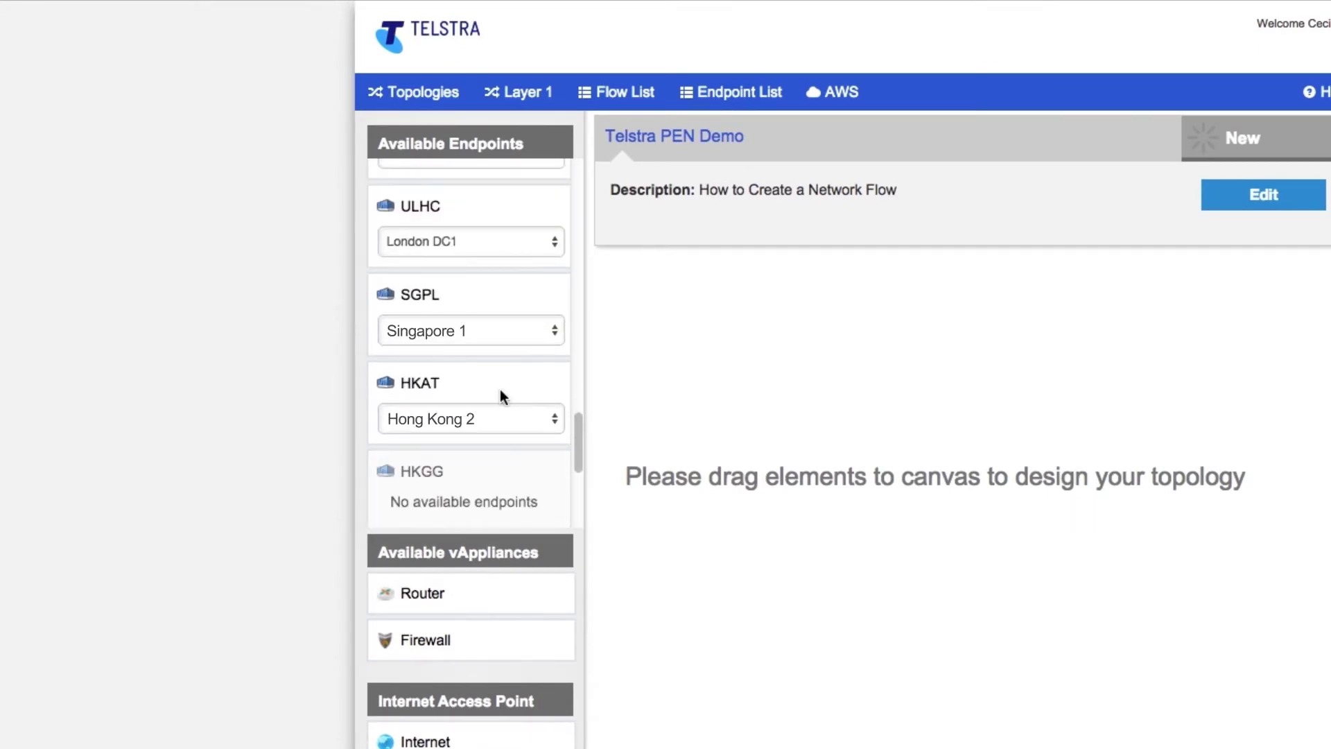
pyautogui.scroll(1, 501, 389)
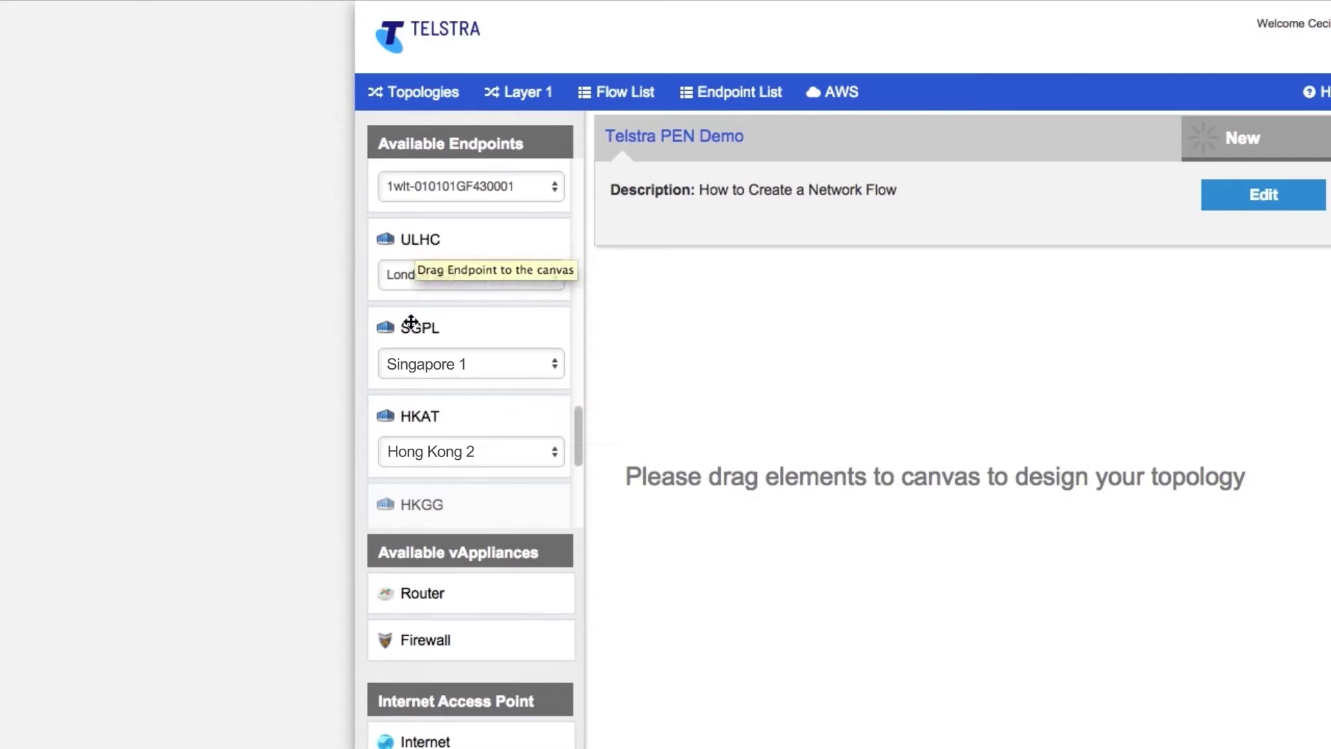
# Place SGPL (Singapore 1) and HKAT (Hong Kong 2) on the canvas and link them
pyautogui.moveTo(412, 322); pyautogui.dragTo(559, 401)
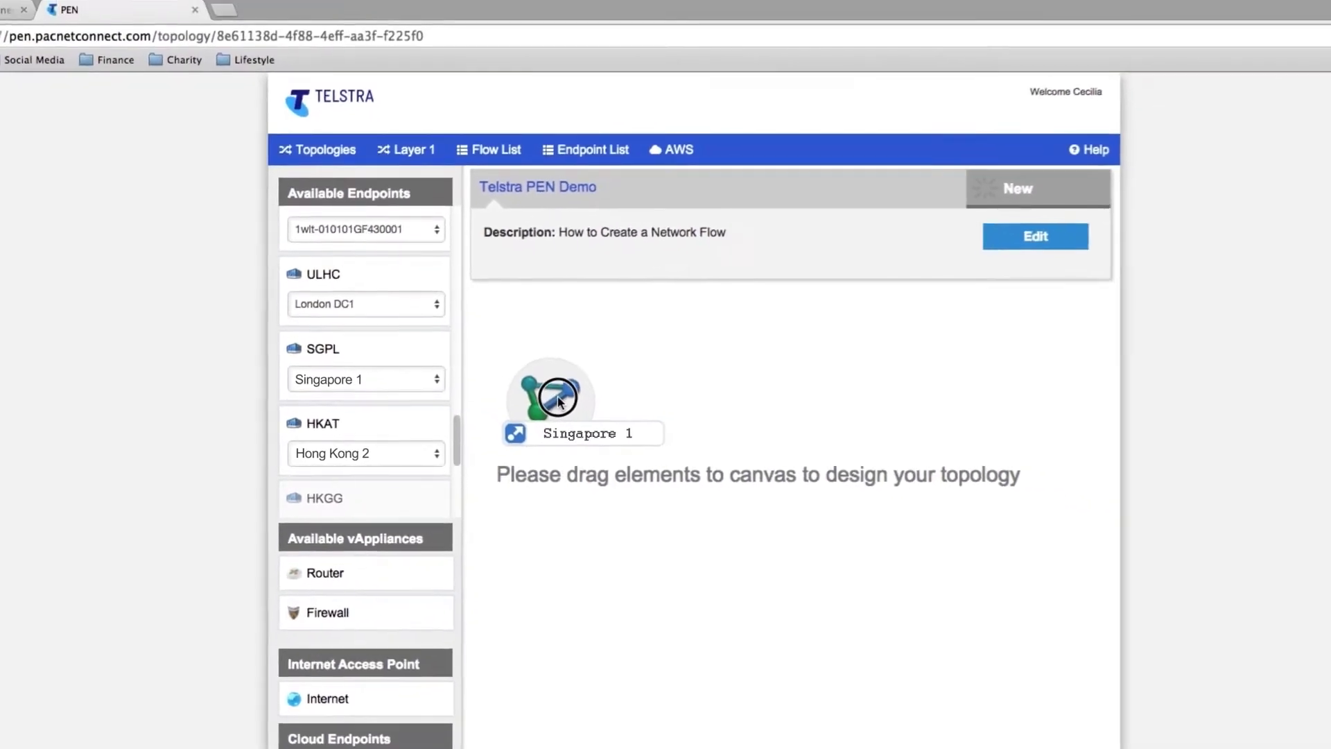
pyautogui.moveTo(323, 424); pyautogui.dragTo(771, 508)
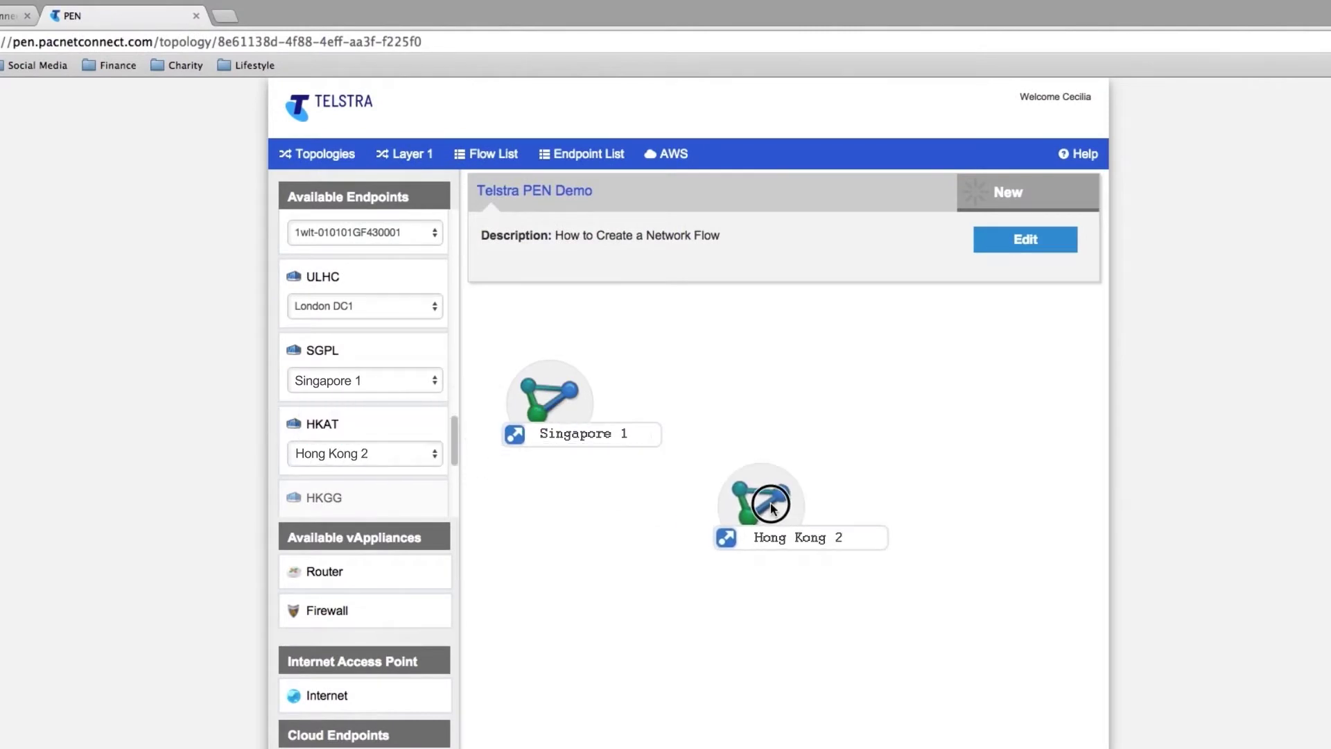
pyautogui.click(515, 437)
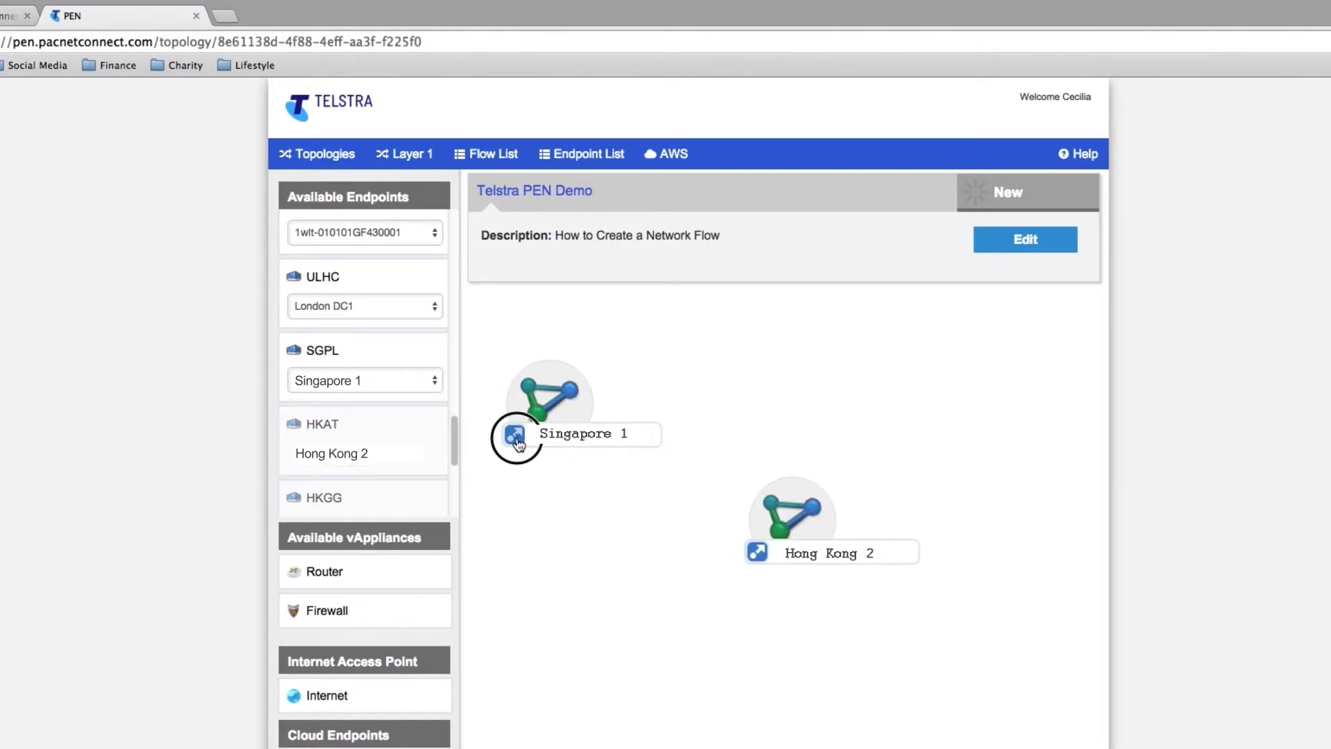
pyautogui.moveTo(517, 442); pyautogui.dragTo(755, 556)
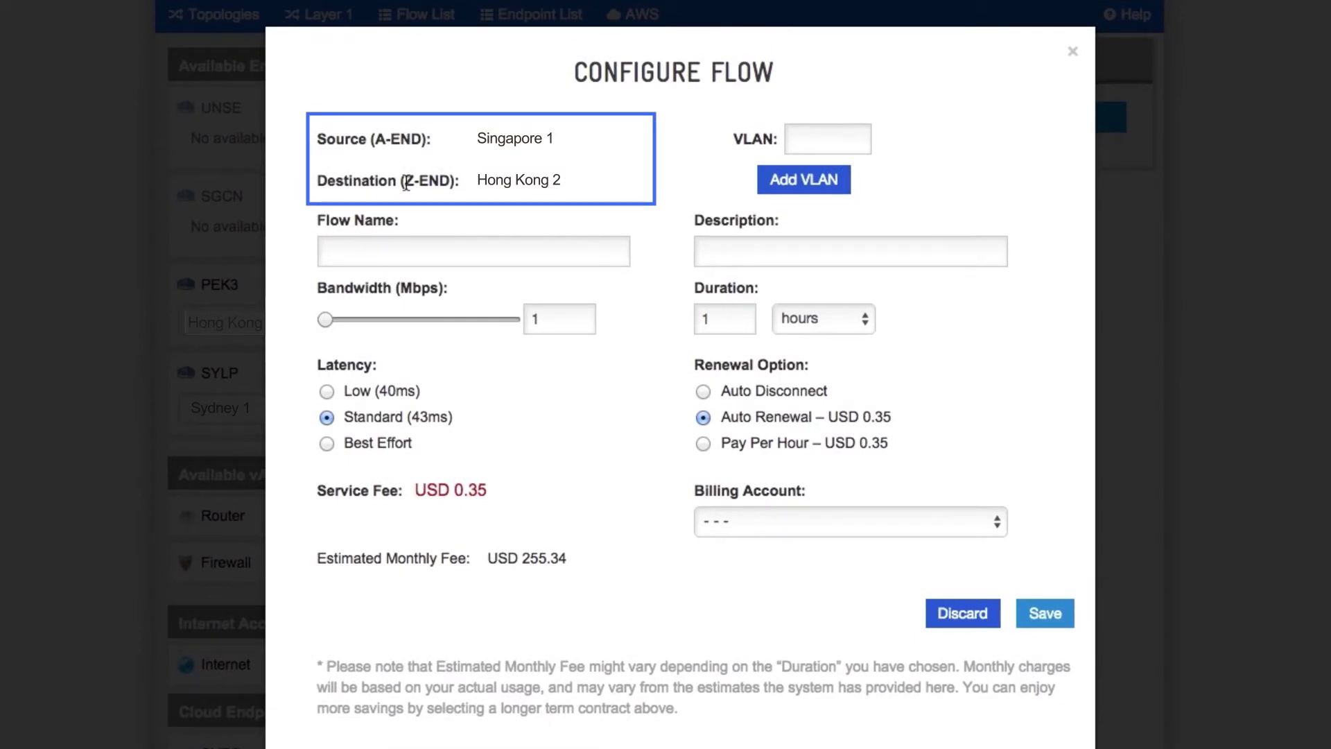
# Enter 'Backup Flow' as the flow name and 300 Mbps as its bandwidth
pyautogui.click(407, 246)
pyautogui.write('Back')
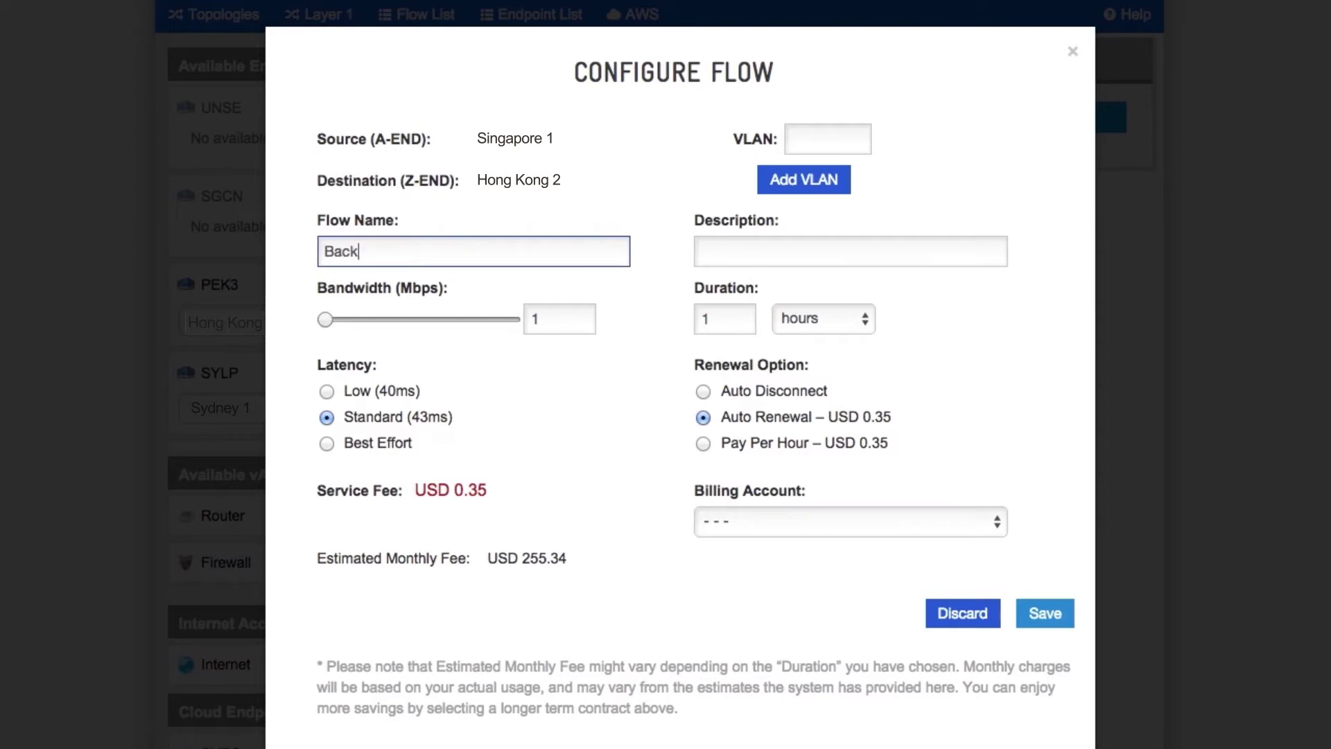
pyautogui.write('up Flow')
pyautogui.click(325, 320)
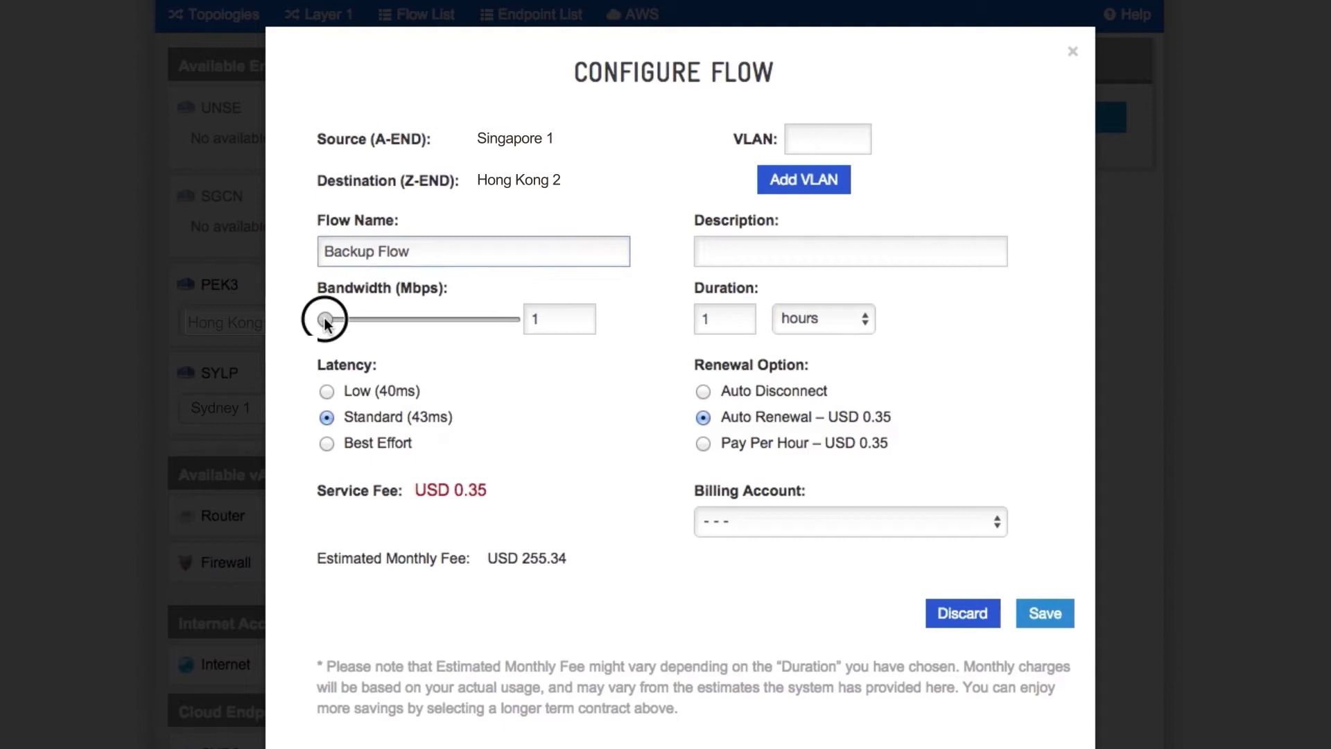
pyautogui.moveTo(325, 322)
pyautogui.mouseDown()
pyautogui.moveTo(384, 321)
pyautogui.moveTo(325, 319)
pyautogui.mouseUp()
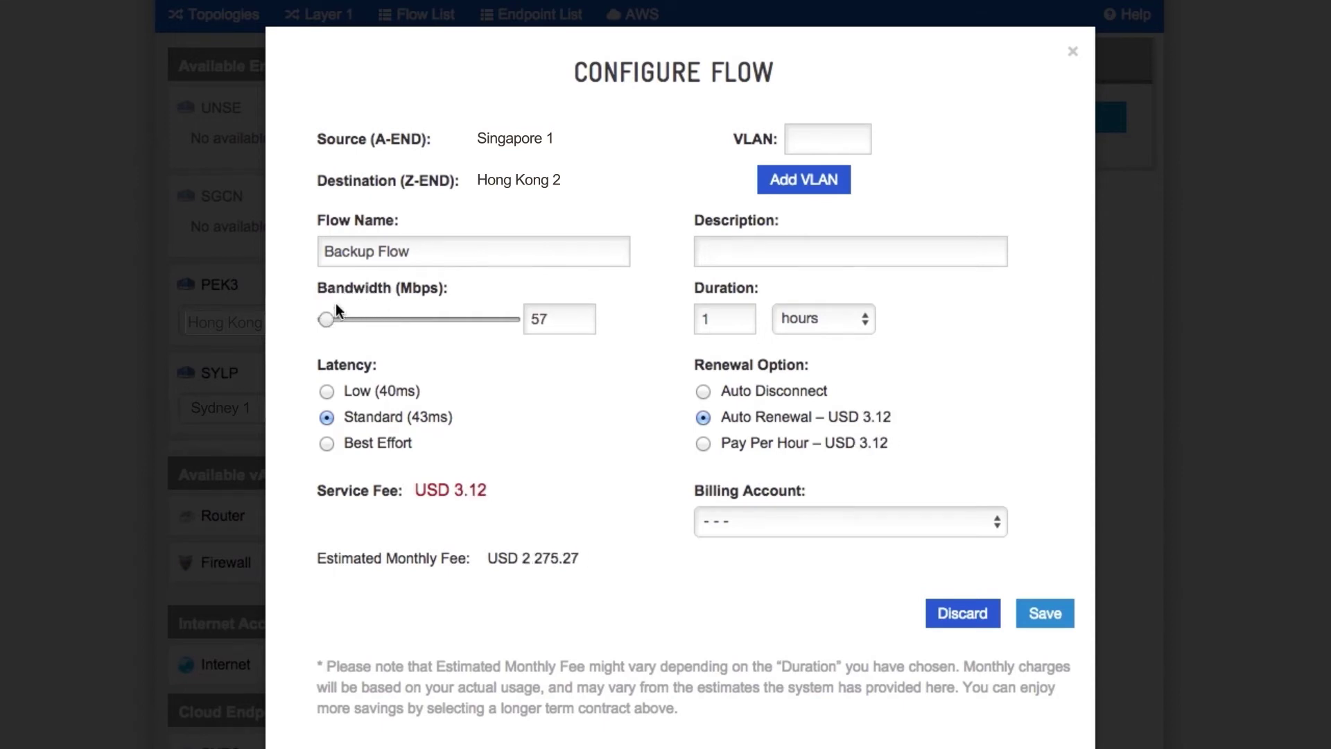
pyautogui.doubleClick(548, 319)
pyautogui.write('300')
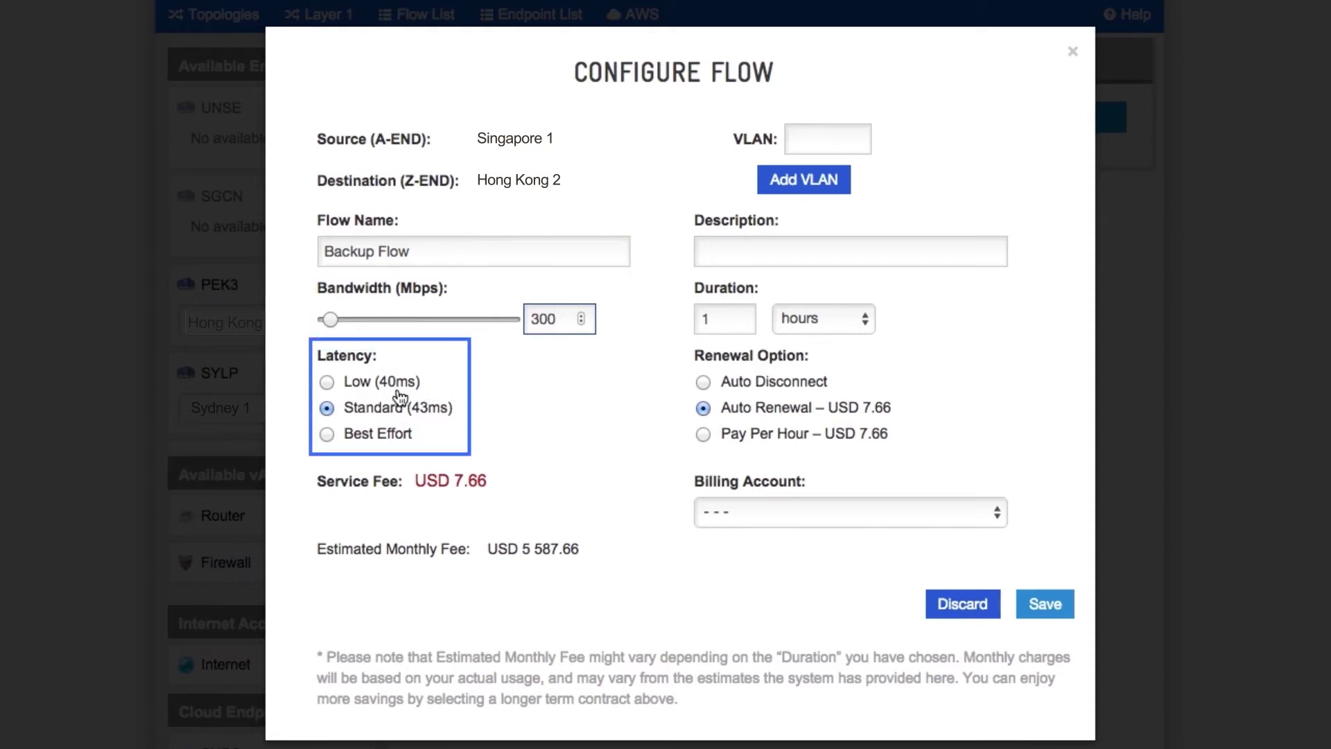
# Try Low and Standard latency, then settle on Best Effort for a USD 6.51 fee
pyautogui.click(327, 382)
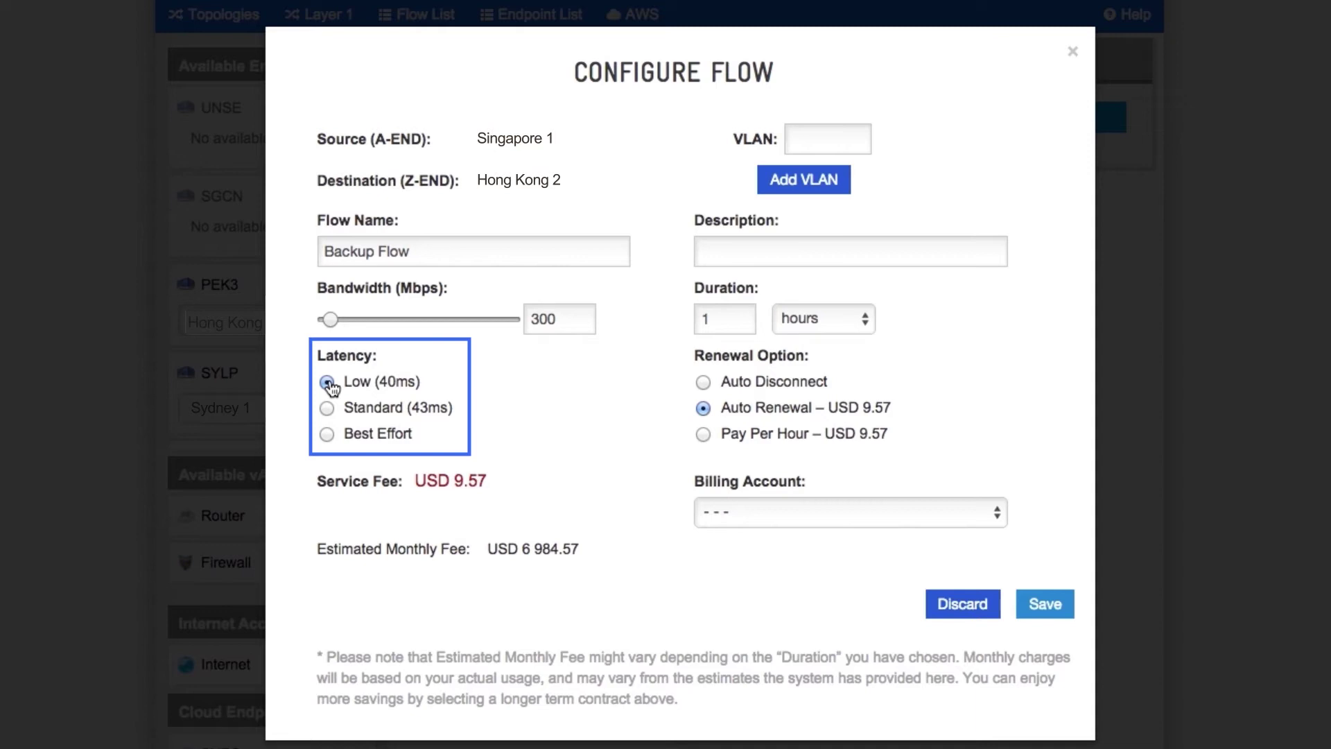
pyautogui.click(327, 408)
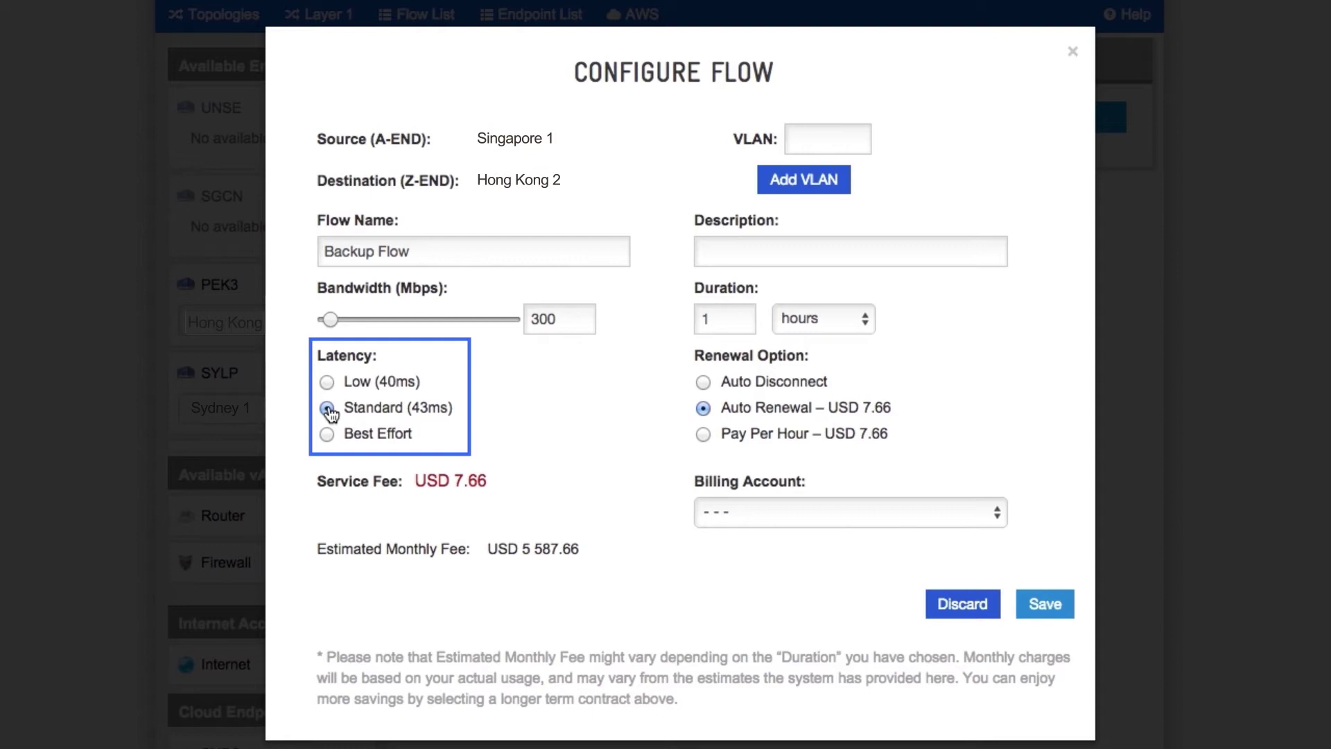
pyautogui.click(327, 435)
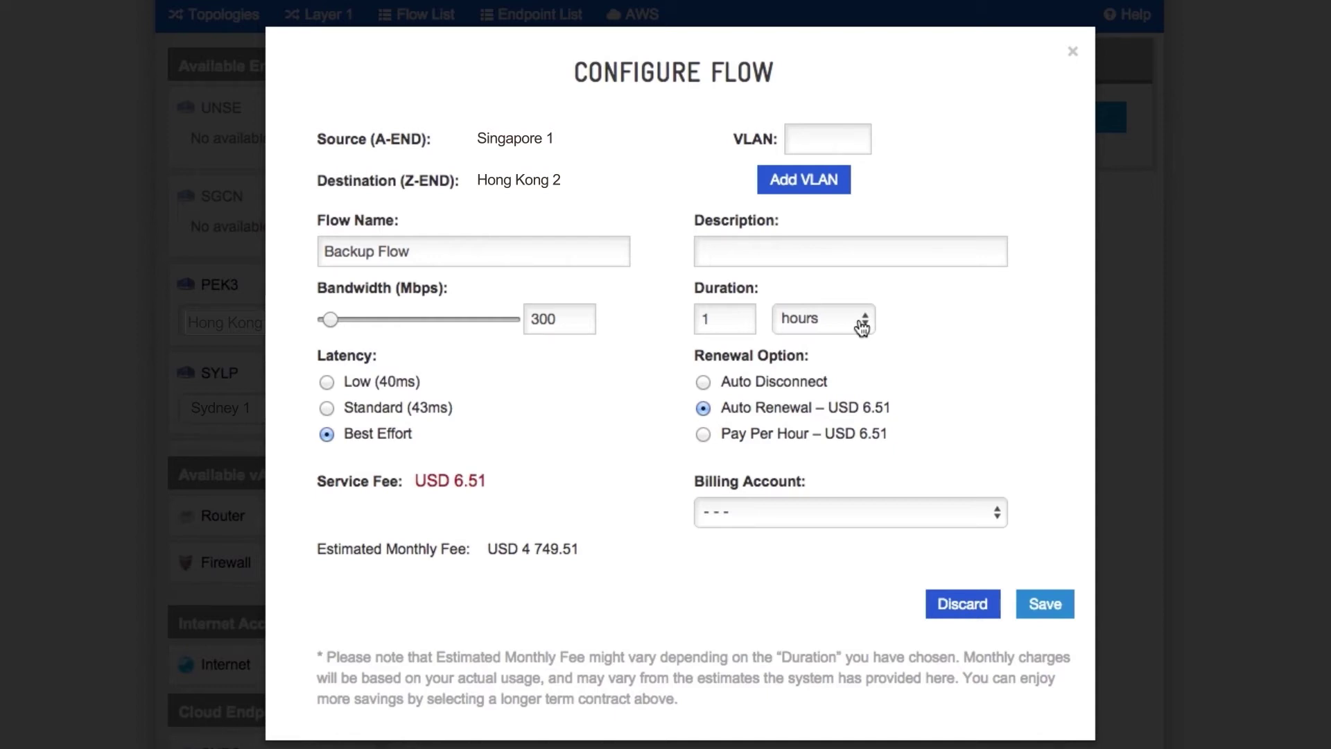
# Change the Duration unit from hours to months and pick Auto Disconnect renewal
pyautogui.click(862, 323)
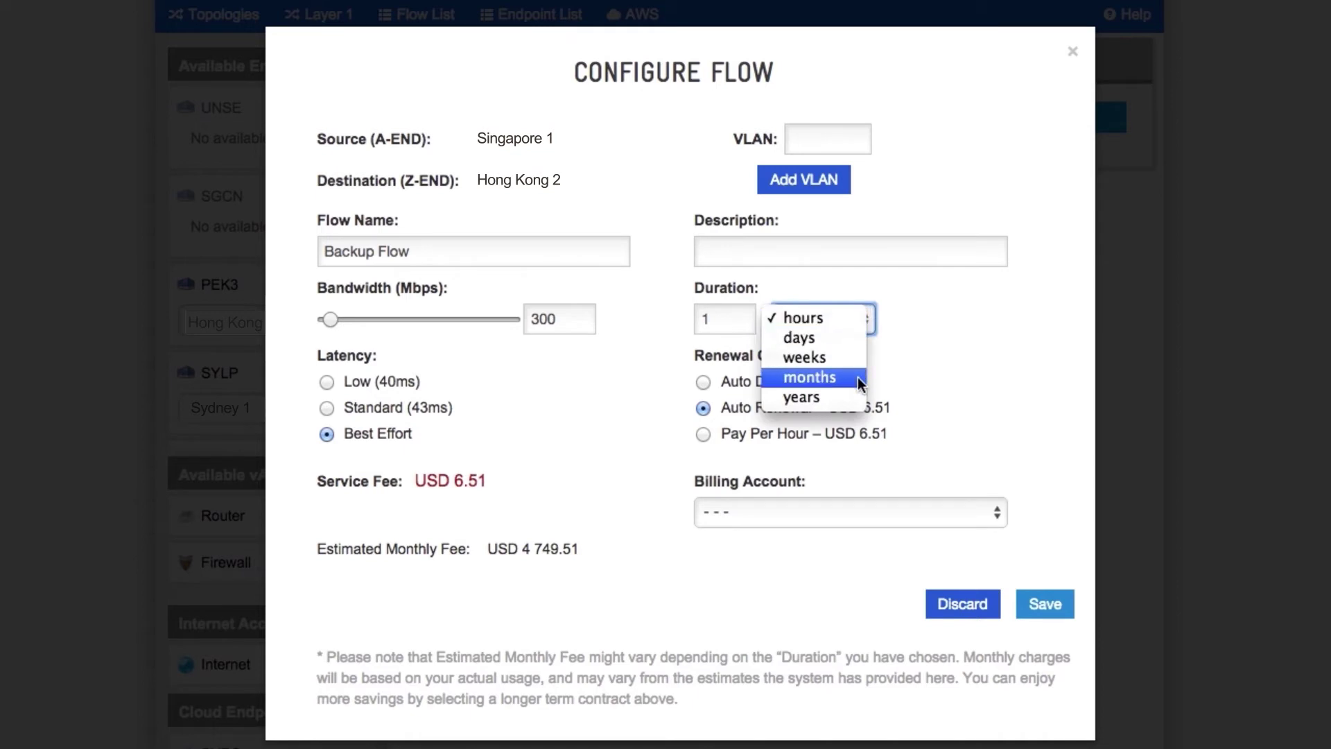
pyautogui.click(858, 376)
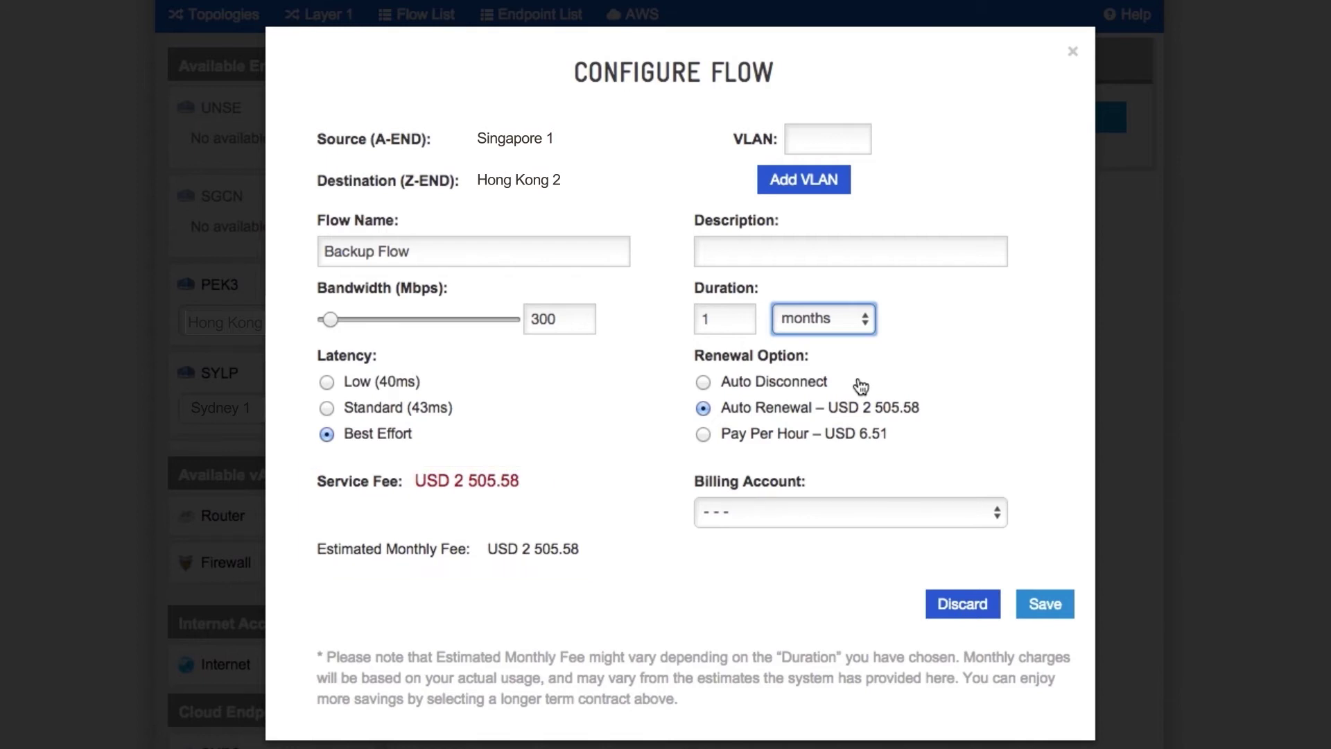
pyautogui.click(708, 389)
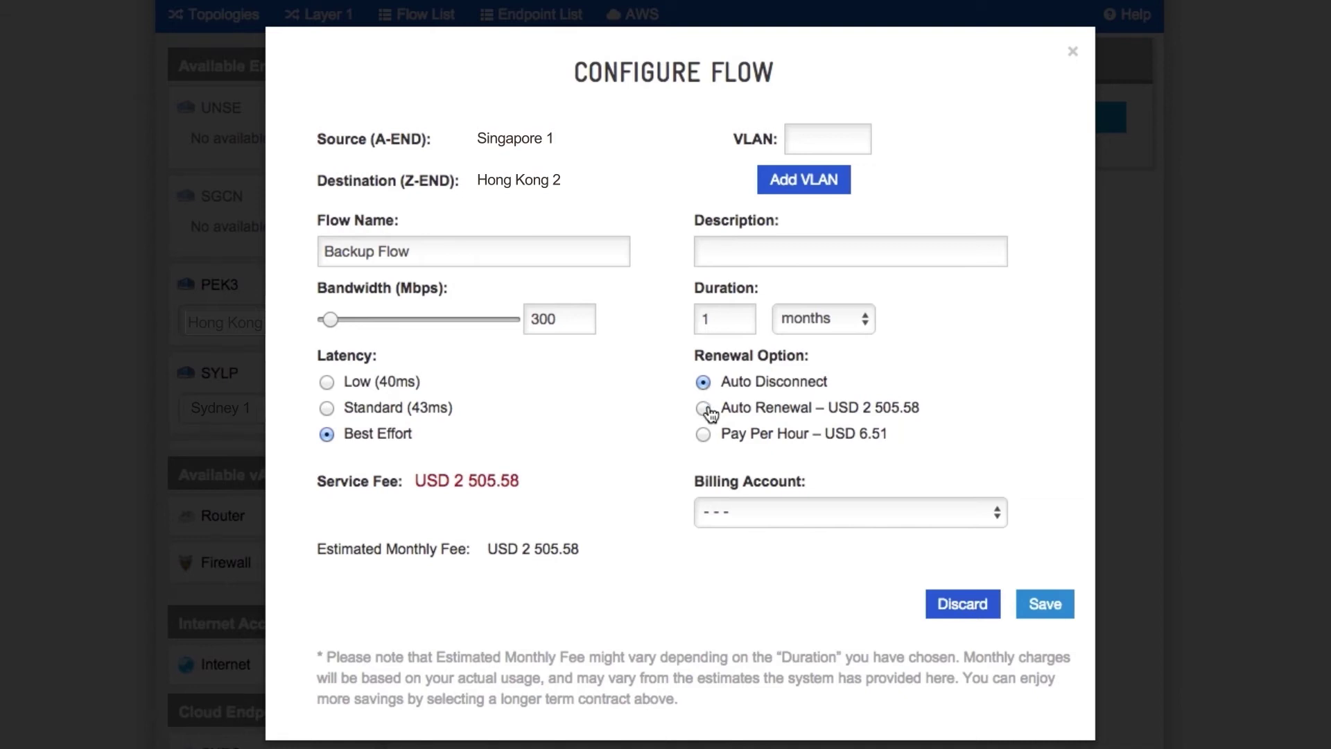
# Try the renewal options, assign the first billing account, and save the Backup Flow
pyautogui.click(706, 409)
pyautogui.click(704, 434)
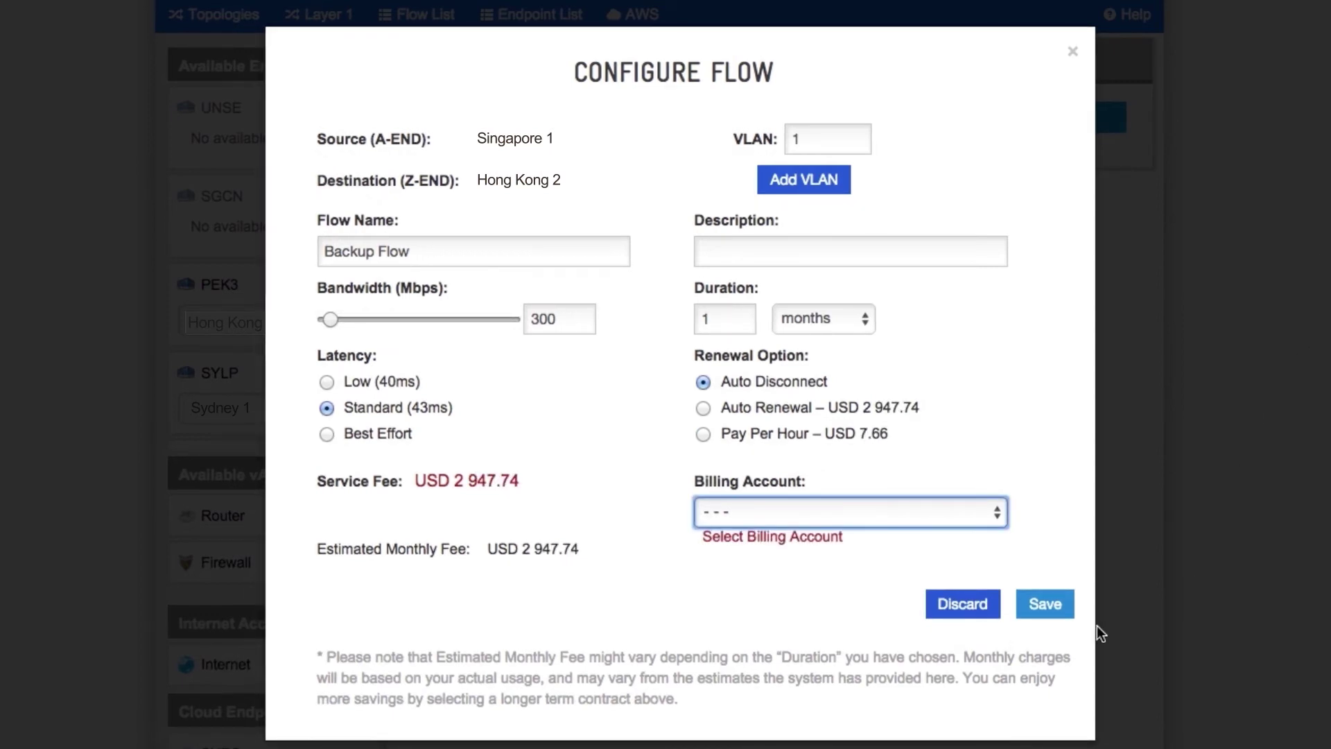
pyautogui.click(936, 512)
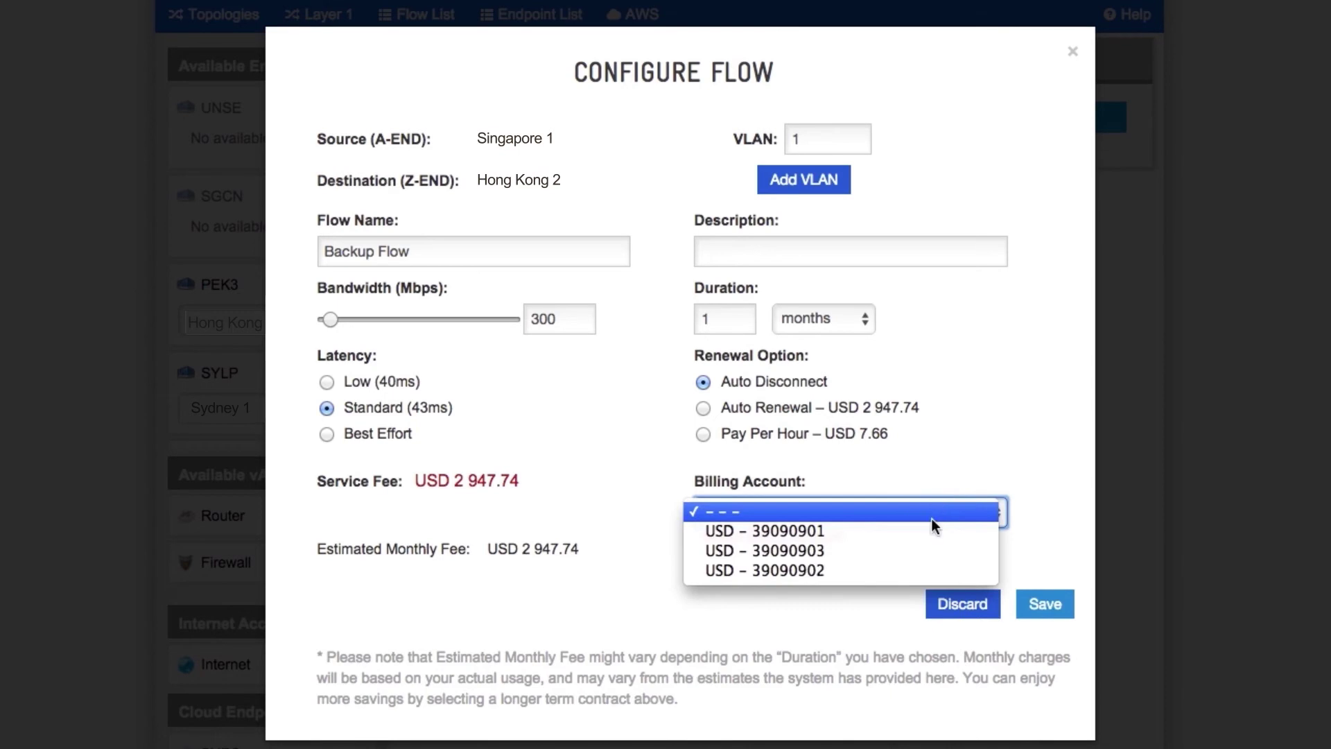
pyautogui.click(928, 530)
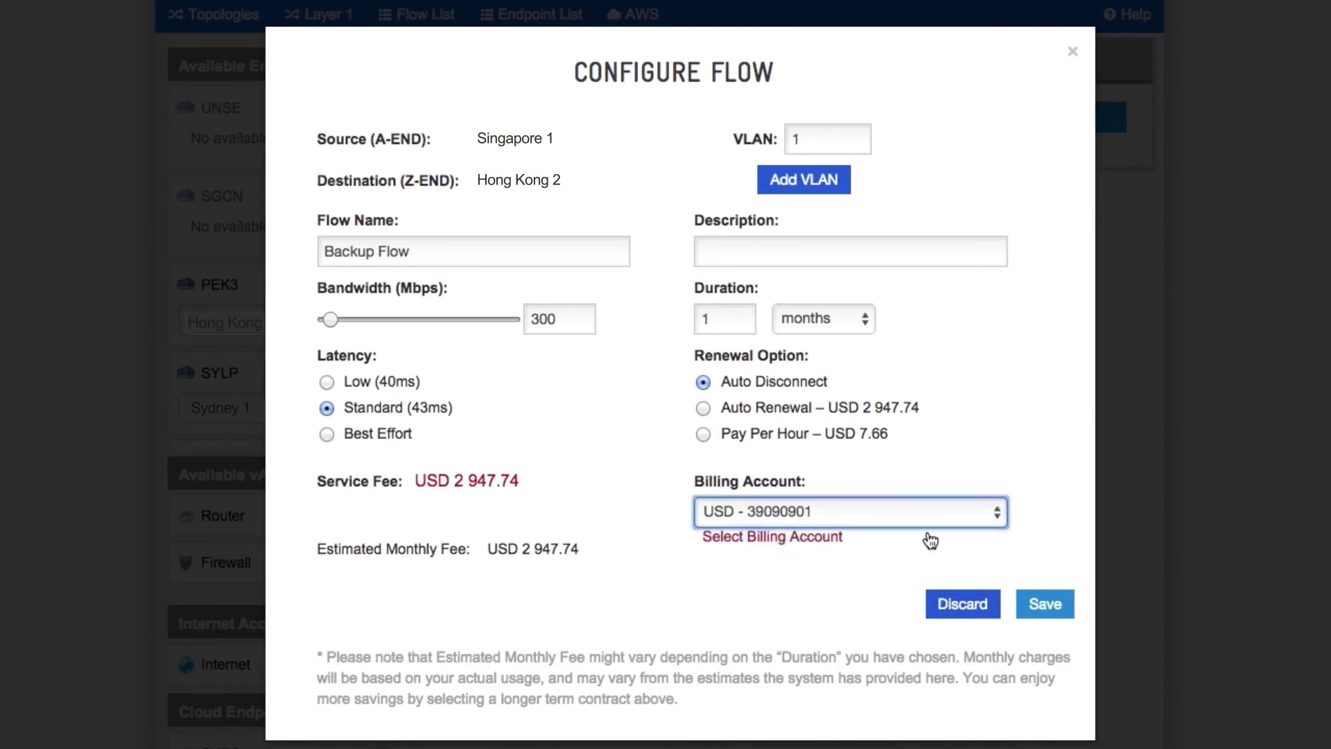
pyautogui.click(1041, 605)
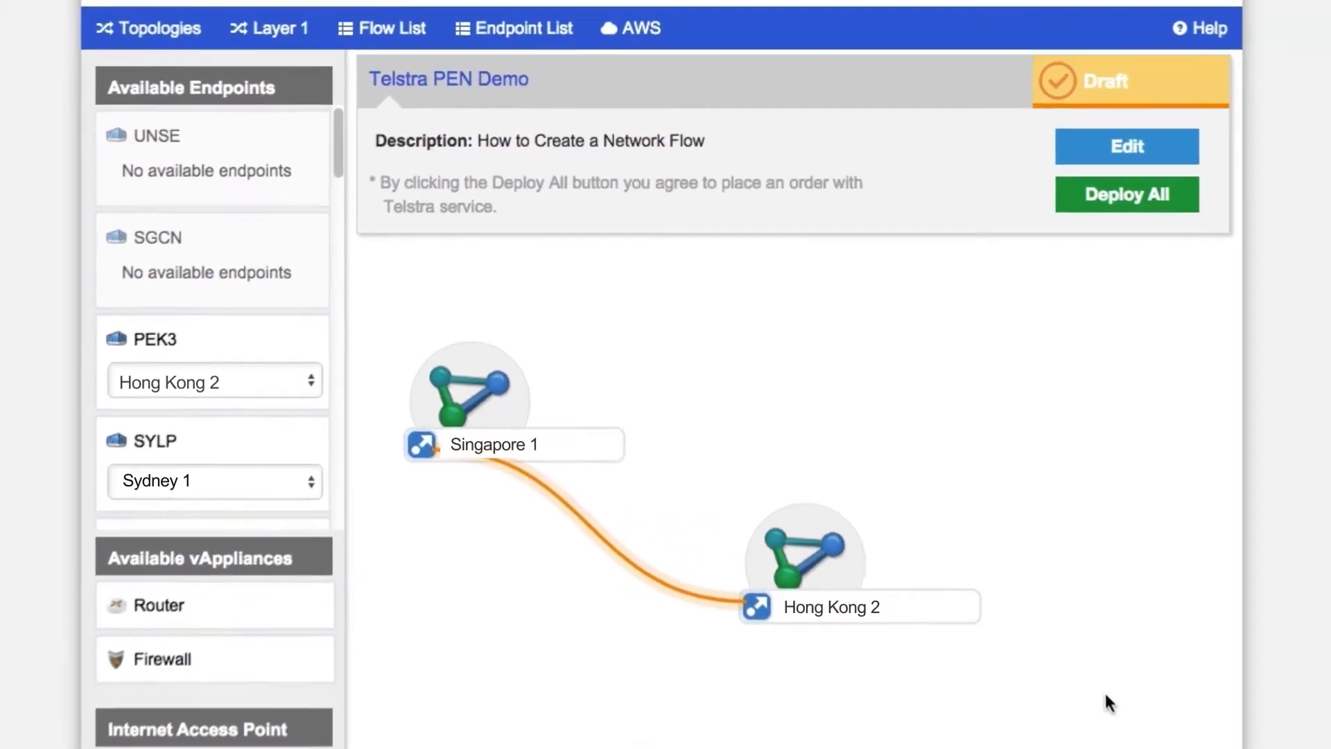
# Deploy the whole topology and dismiss the deployment success banner
pyautogui.click(1182, 210)
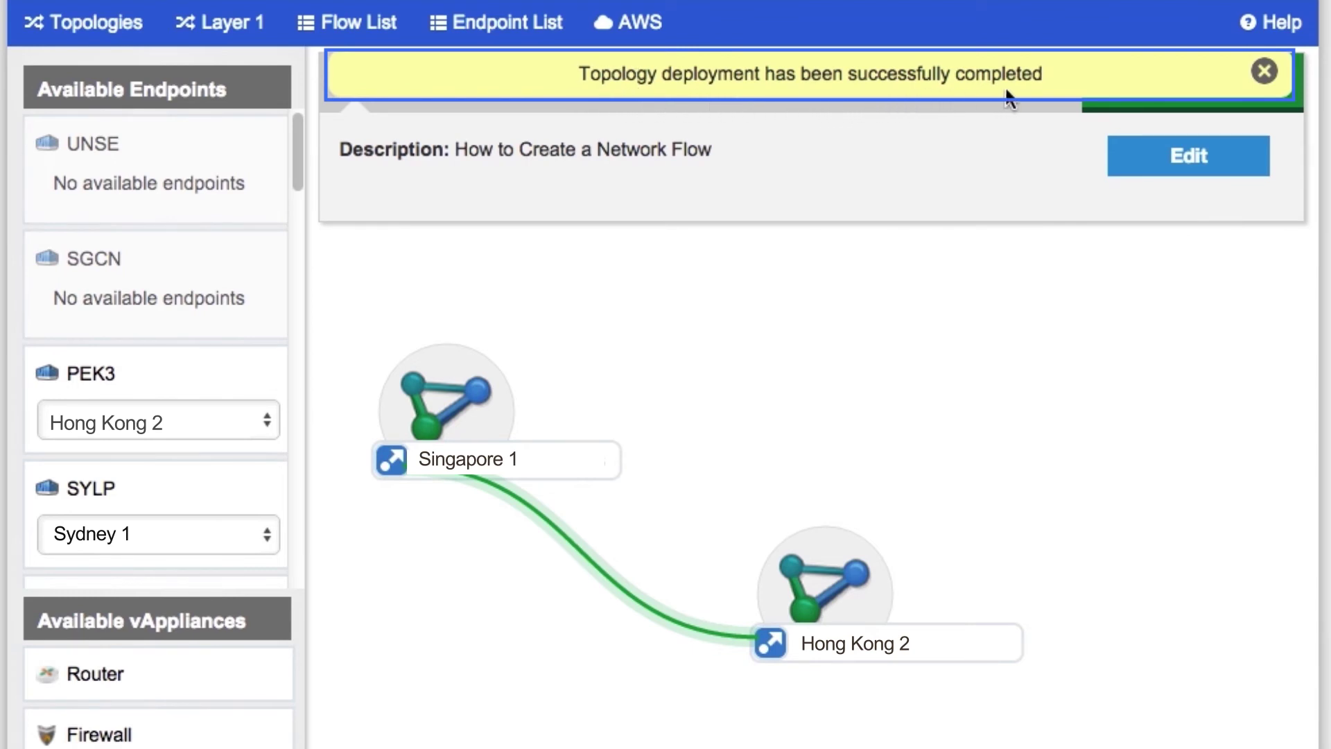
pyautogui.click(1263, 70)
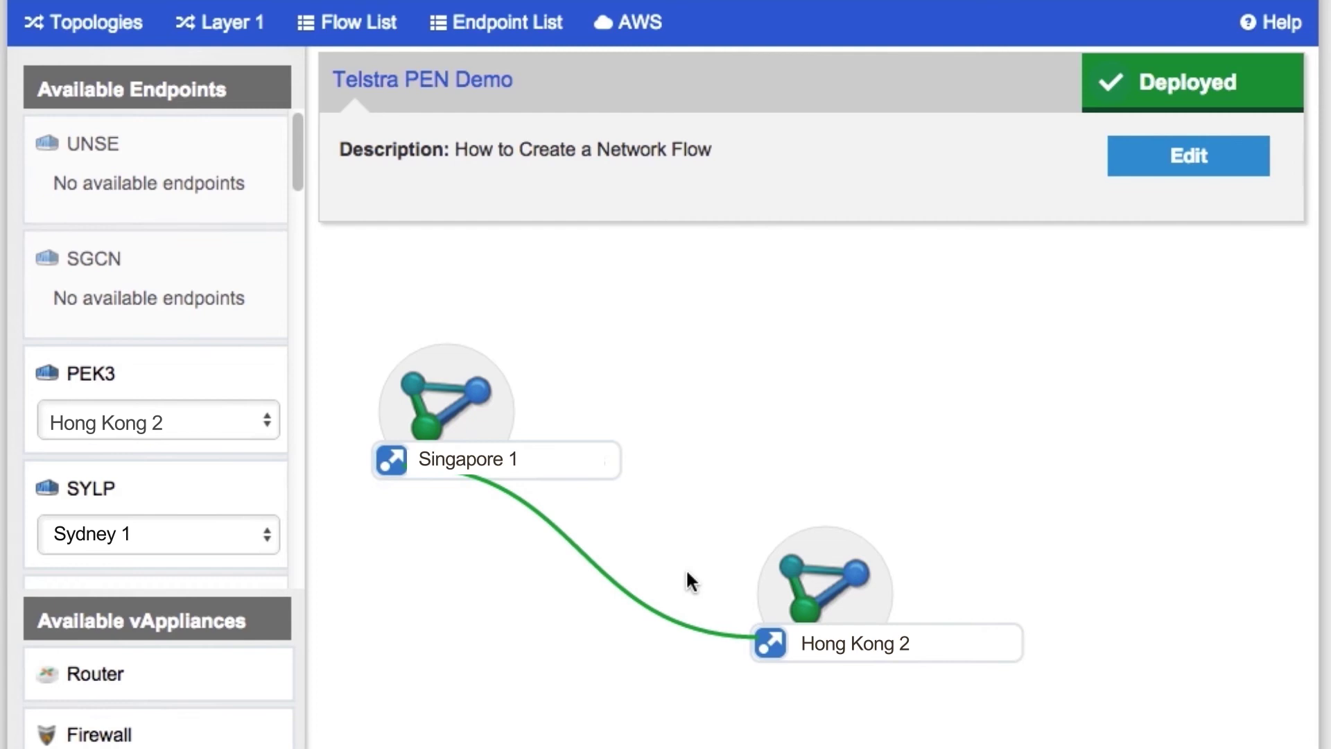
# Add a 200 Mbps Auto Disconnect sub-flow on the Singapore–Hong Kong link and deploy it
pyautogui.click(581, 552)
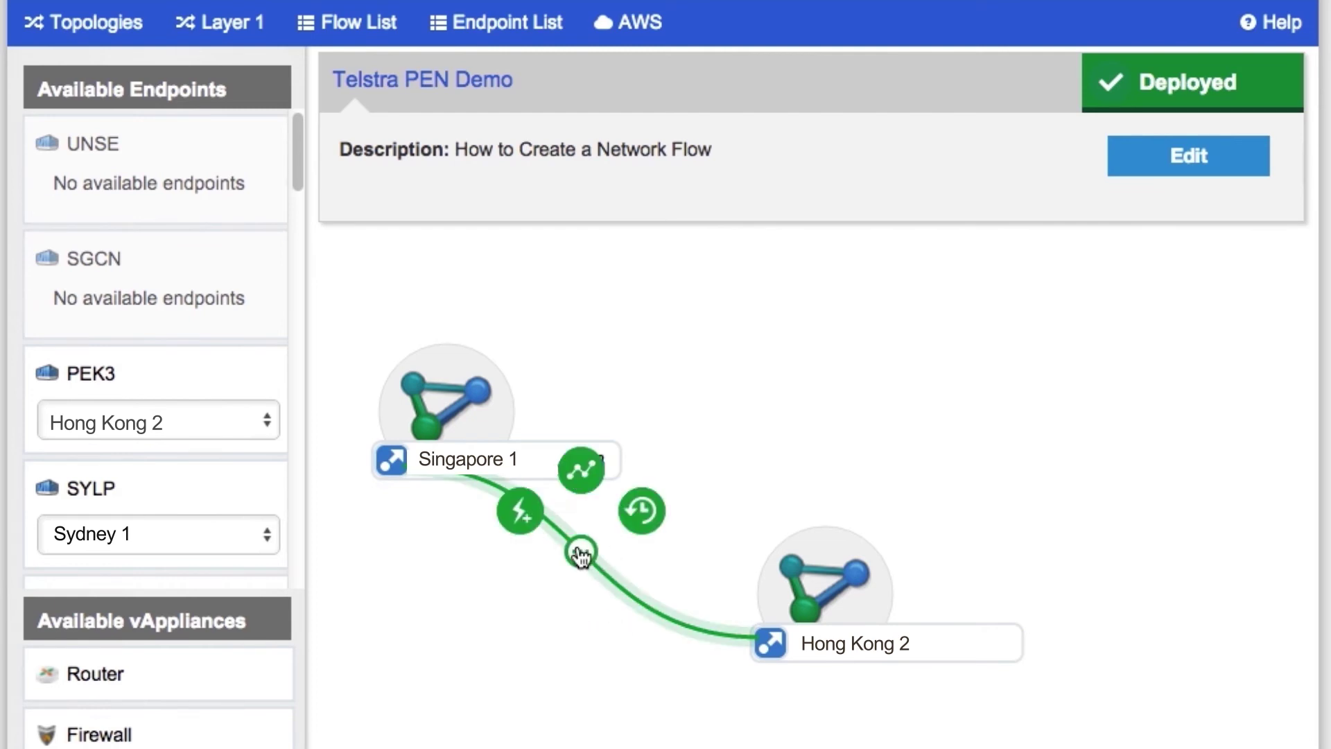
pyautogui.click(529, 518)
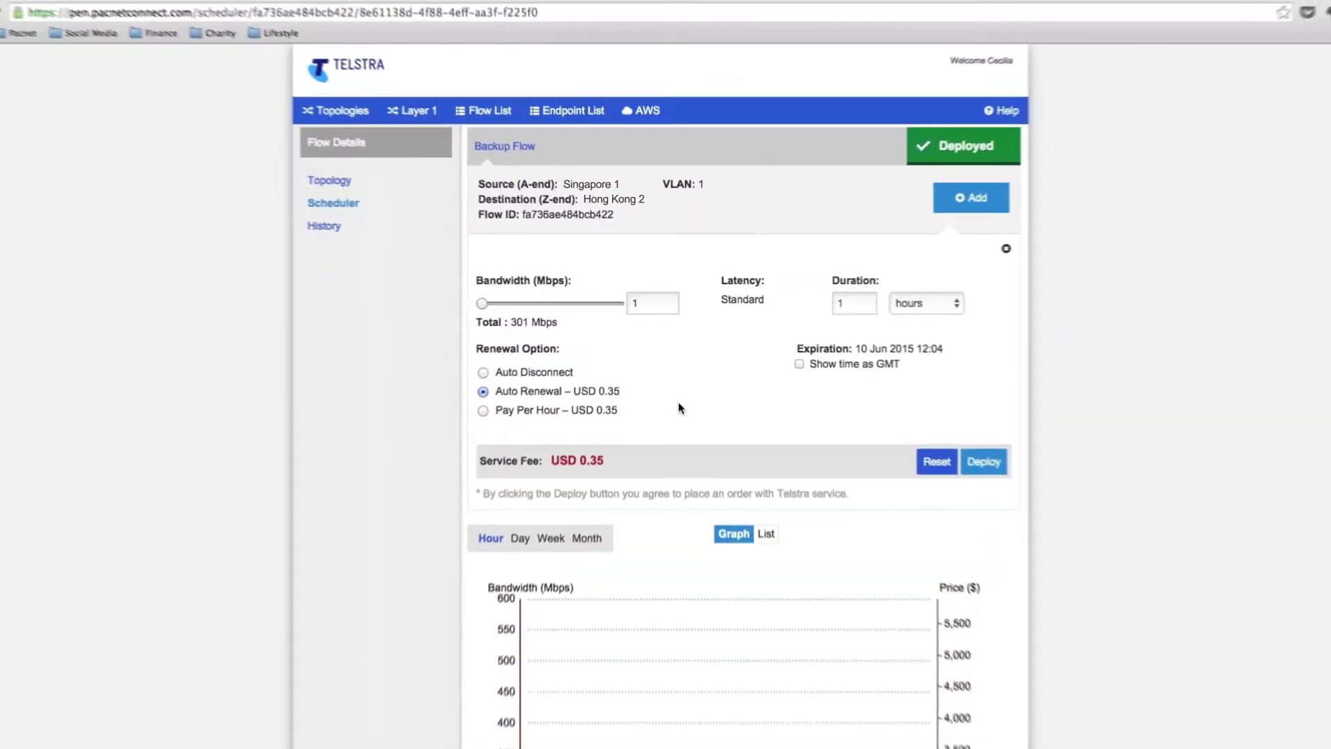
pyautogui.click(639, 299)
pyautogui.moveTo(640, 299); pyautogui.dragTo(619, 298)
pyautogui.write('2')
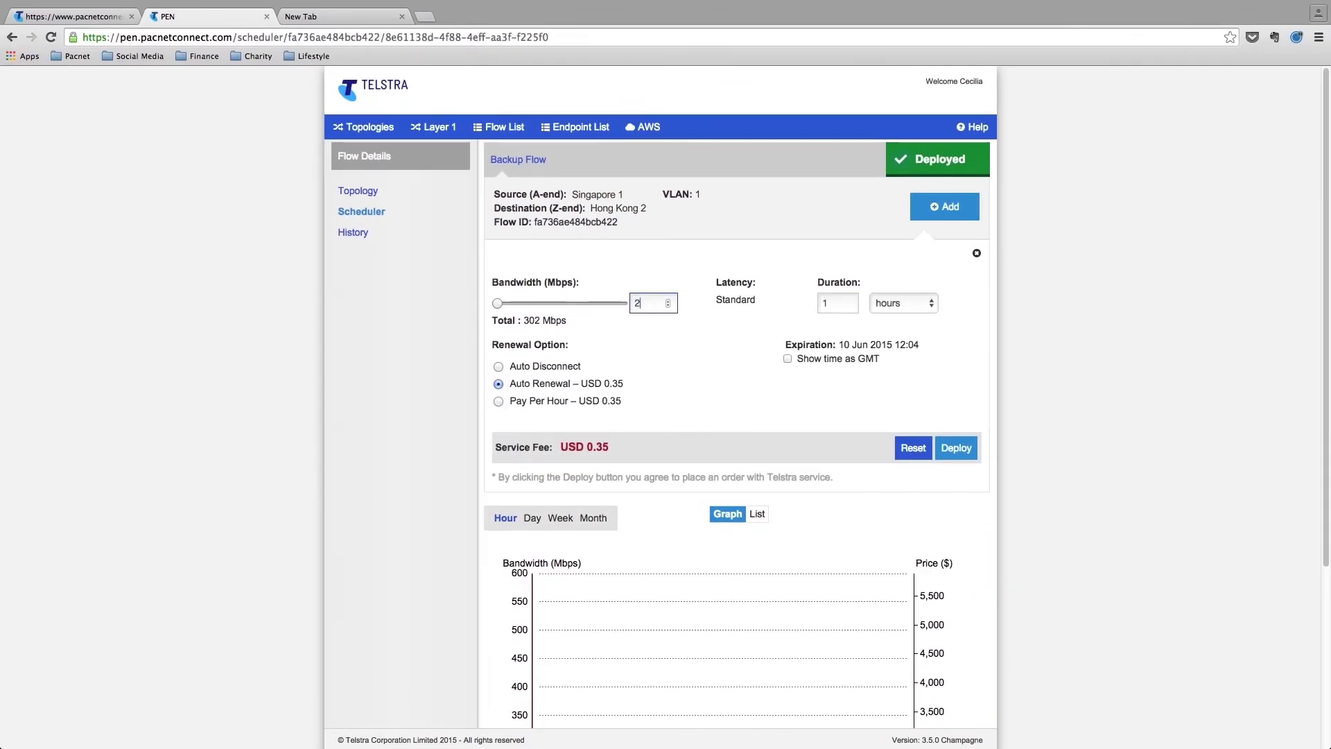
pyautogui.write('00')
pyautogui.click(499, 366)
pyautogui.click(954, 452)
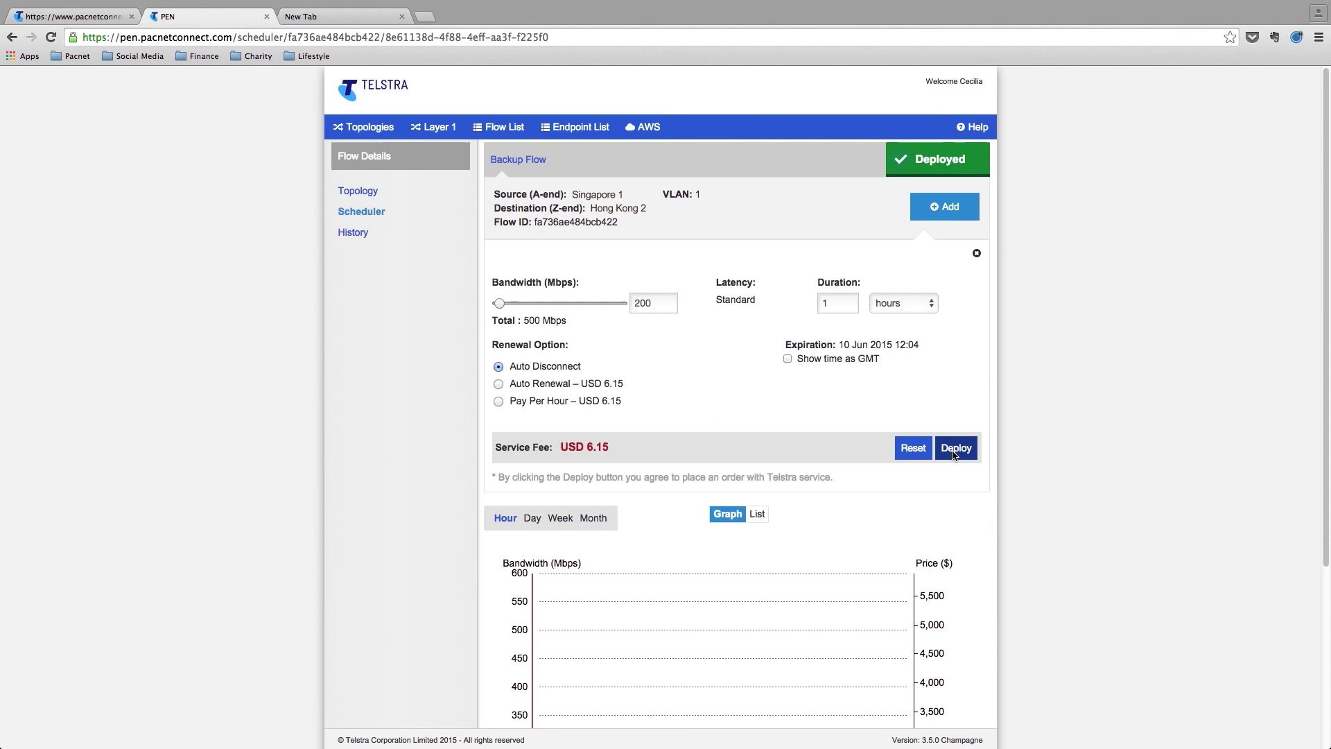
# Confirm the 200 Mbps sub-flow deployment with OK
pyautogui.click(776, 248)
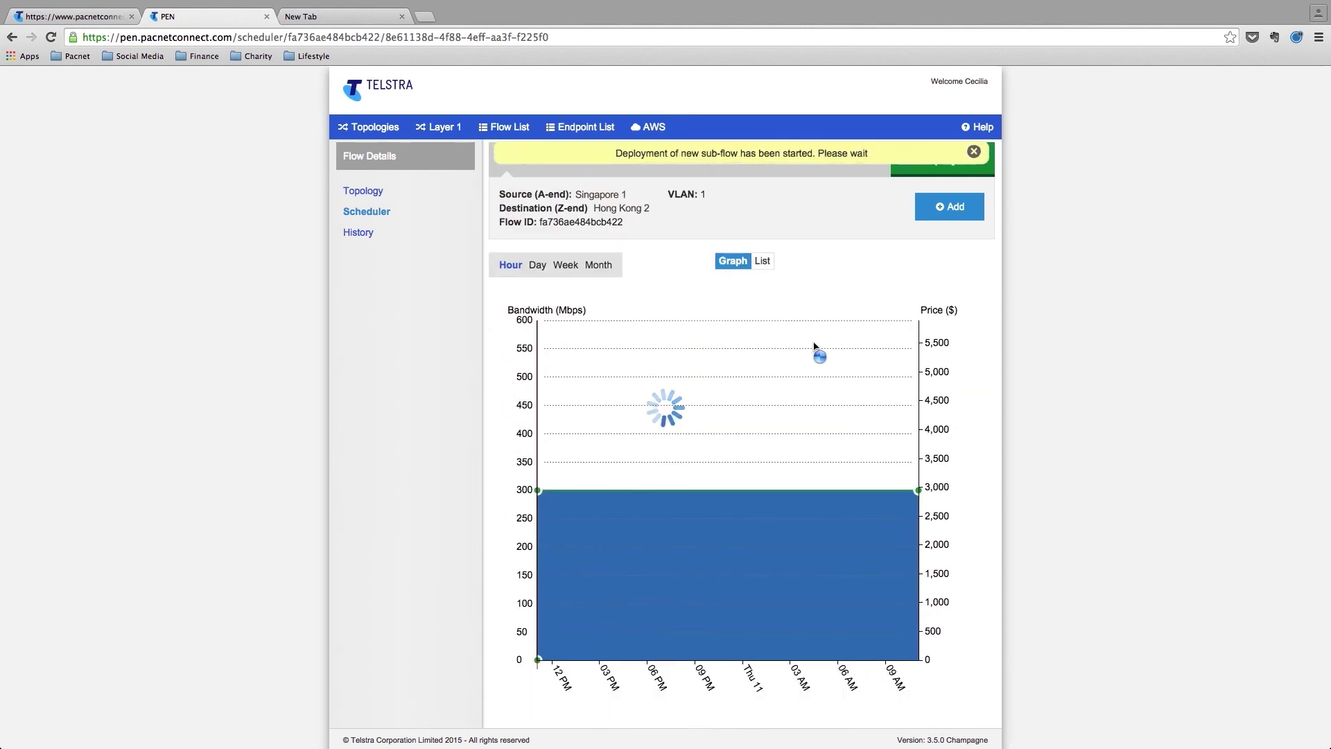